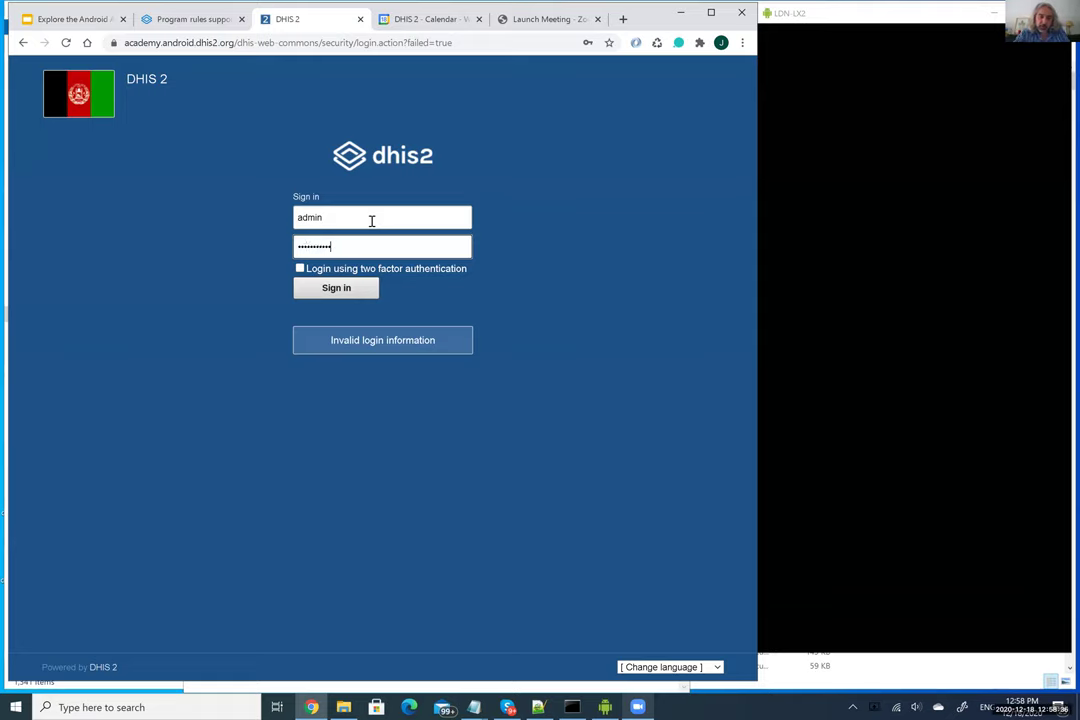
Retry the login by replacing the autofilled username with a personal username and password, without success
{"action": "key", "text": "Return"}
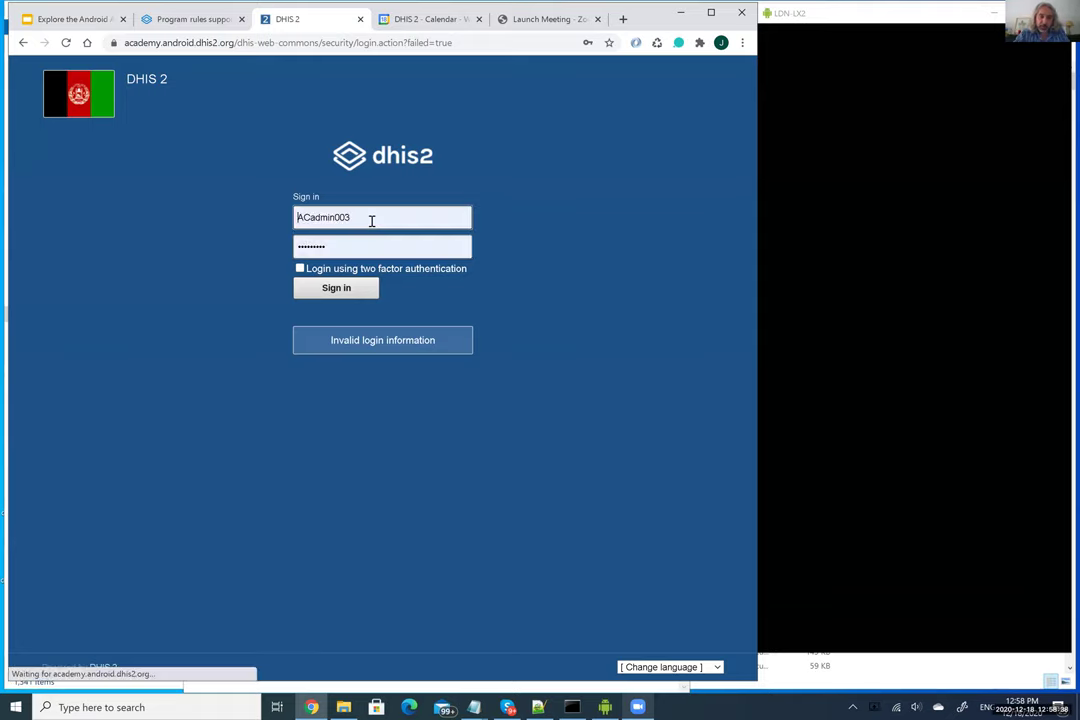
{"action": "left_click", "coordinate": [371, 220]}
{"action": "key", "text": "ctrl+a"}
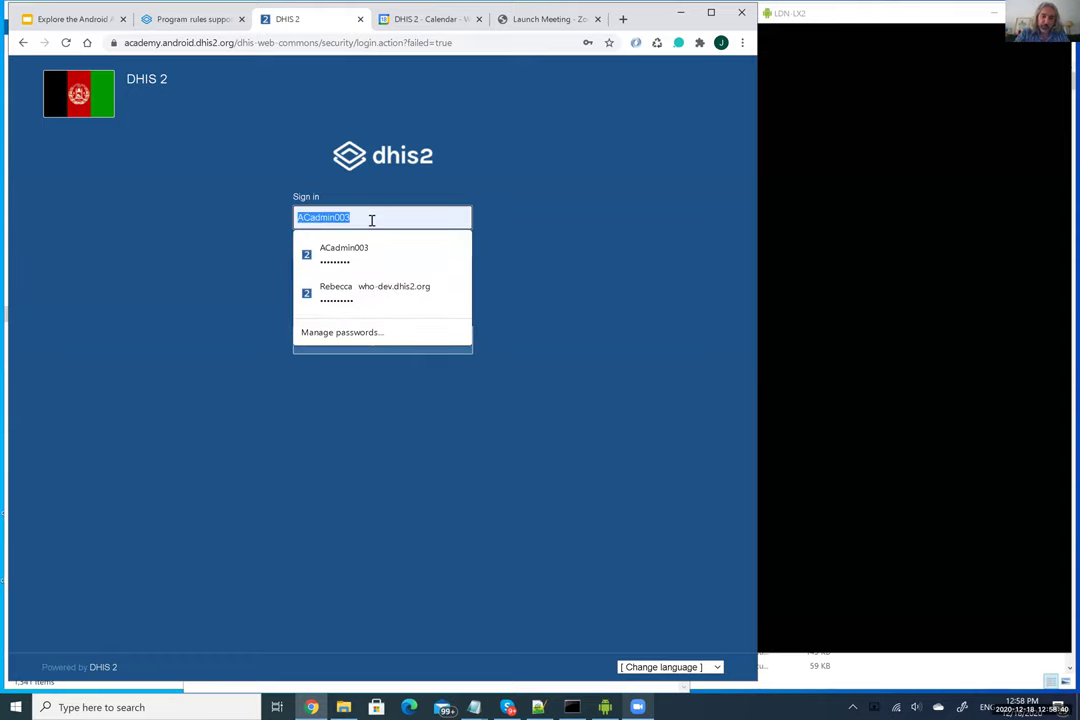
{"action": "key", "text": "BackSpace"}
{"action": "type", "text": "jose"}
{"action": "key", "text": "Tab"}
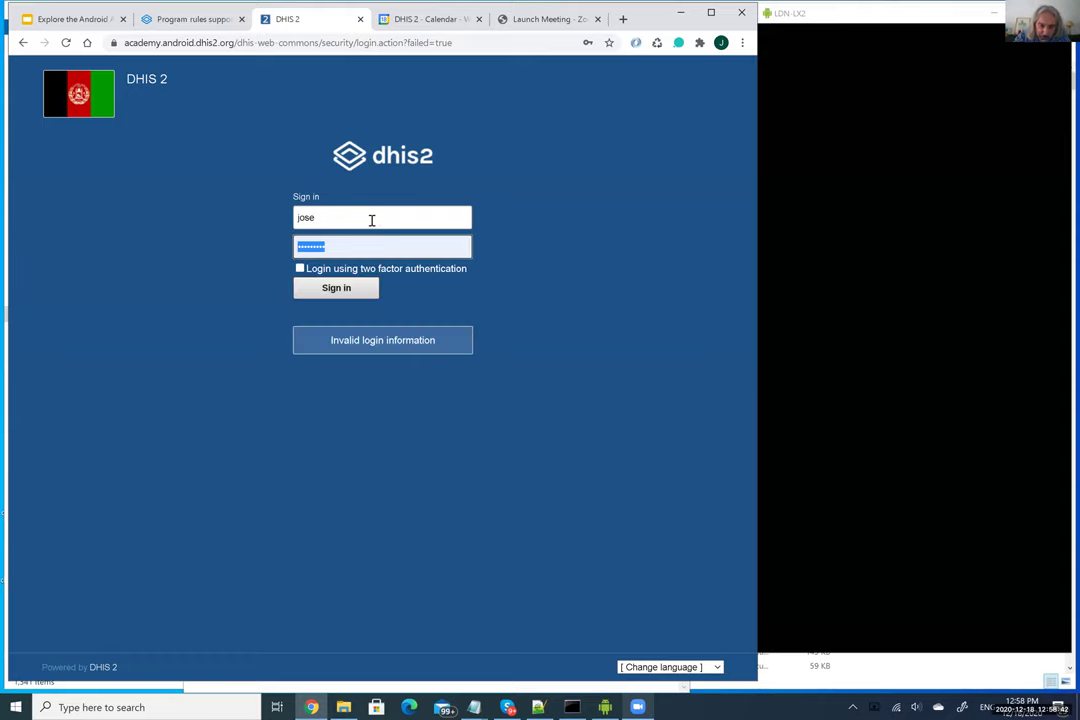
{"action": "type", "text": "•••••••"}
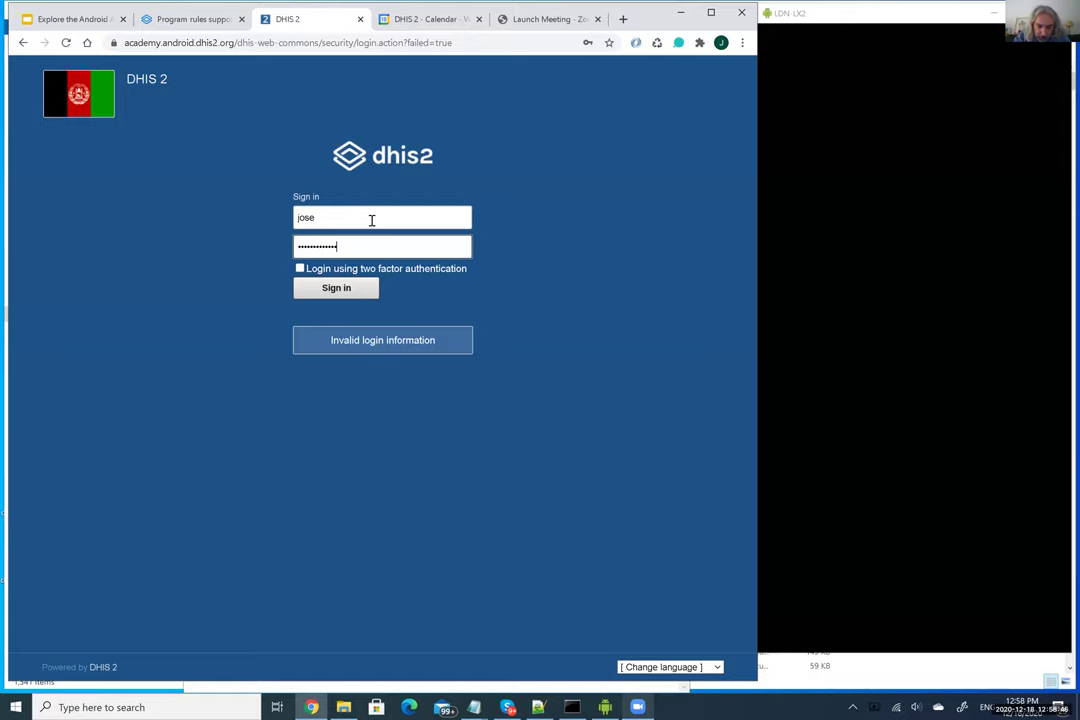
{"action": "key", "text": "Return"}
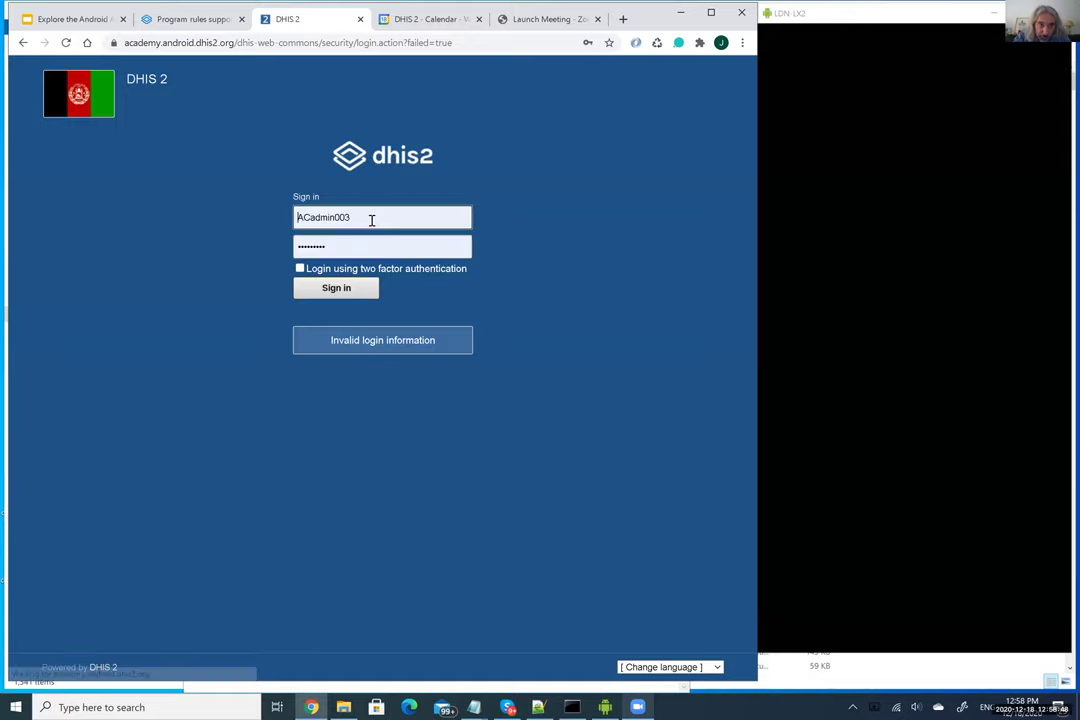
{"action": "left_click", "coordinate": [371, 220]}
{"action": "key", "text": "ctrl+a"}
{"action": "type", "text": "jose"}
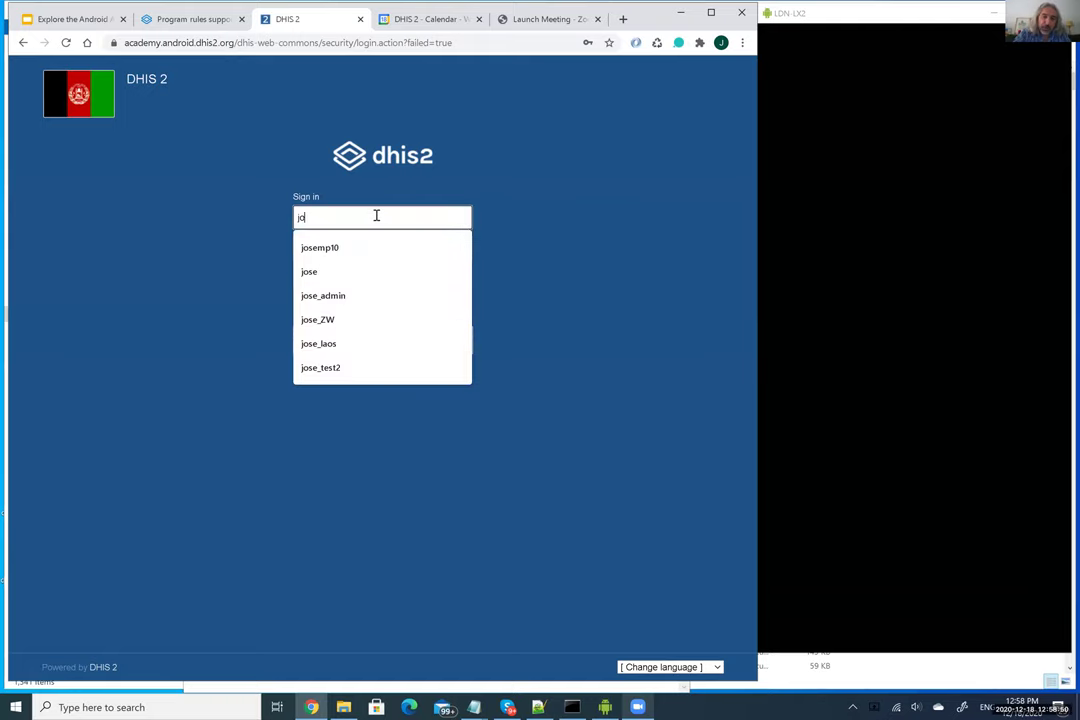
{"action": "key", "text": "Tab"}
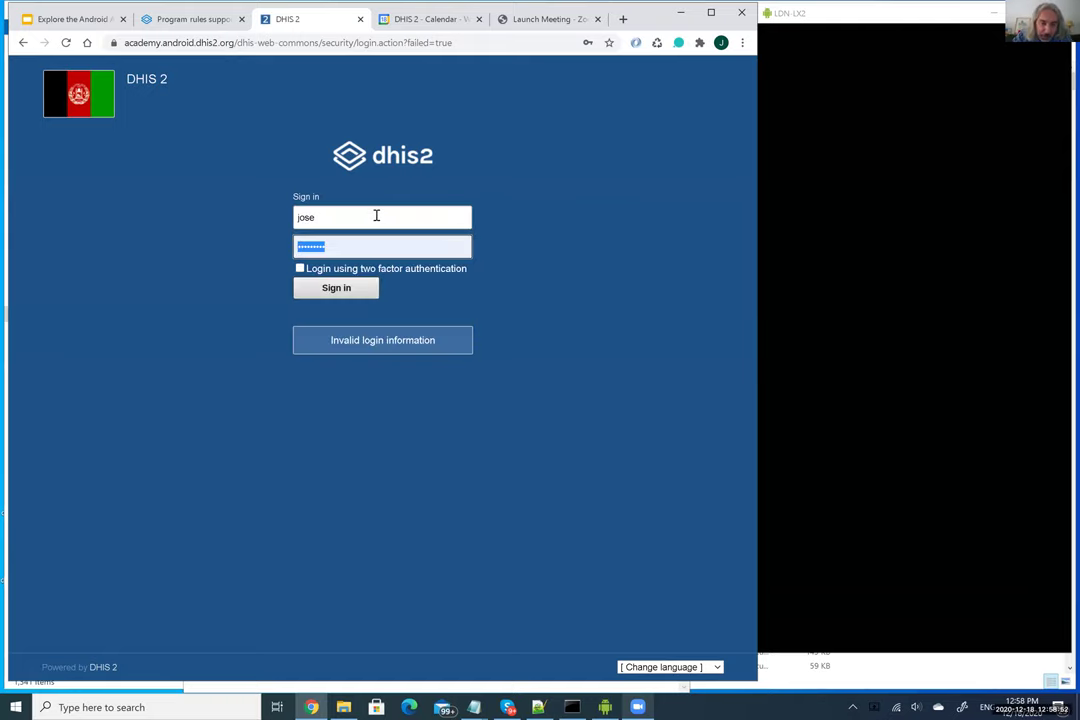
Sign in with the admin username and its password to load Maintenance
{"action": "left_click", "coordinate": [376, 215]}
{"action": "key", "text": "BackSpace"}
{"action": "key", "text": "BackSpace"}
{"action": "type", "text": "admin"}
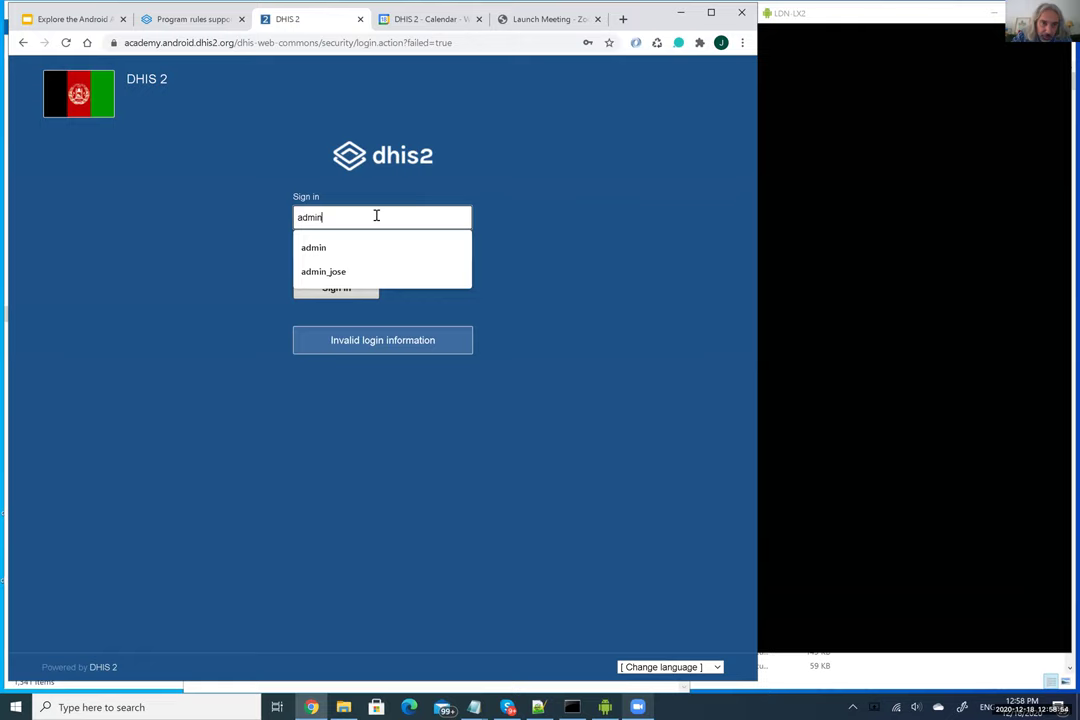
{"action": "key", "text": "Tab"}
{"action": "type", "text": "d"}
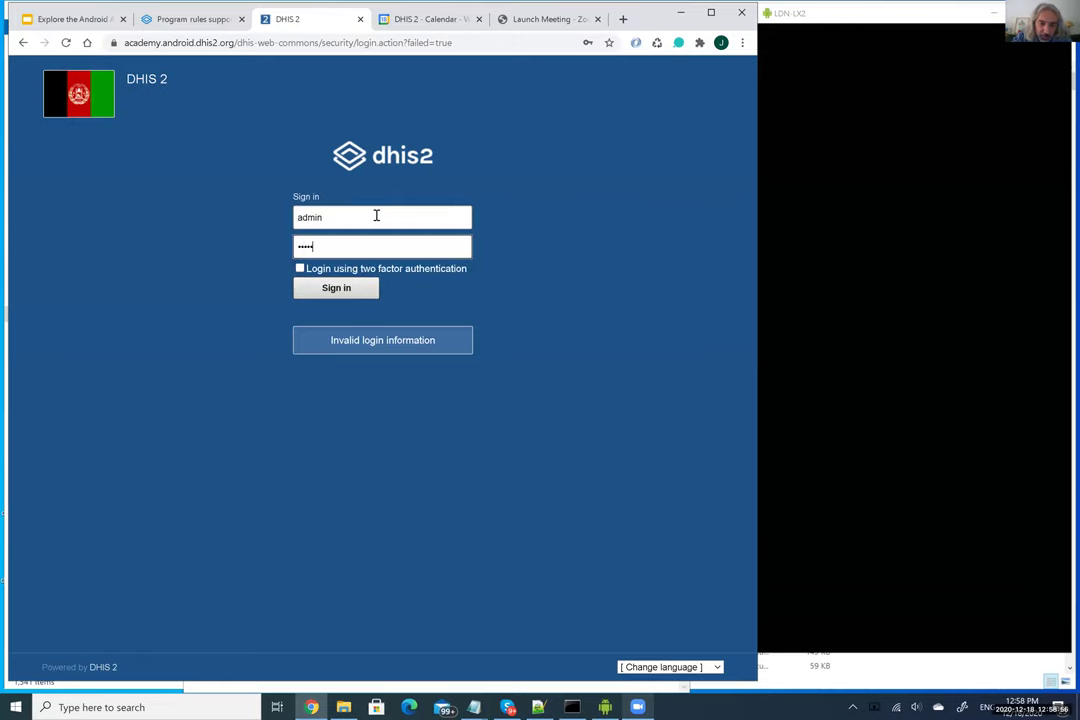
{"action": "type", "text": "istrict1#"}
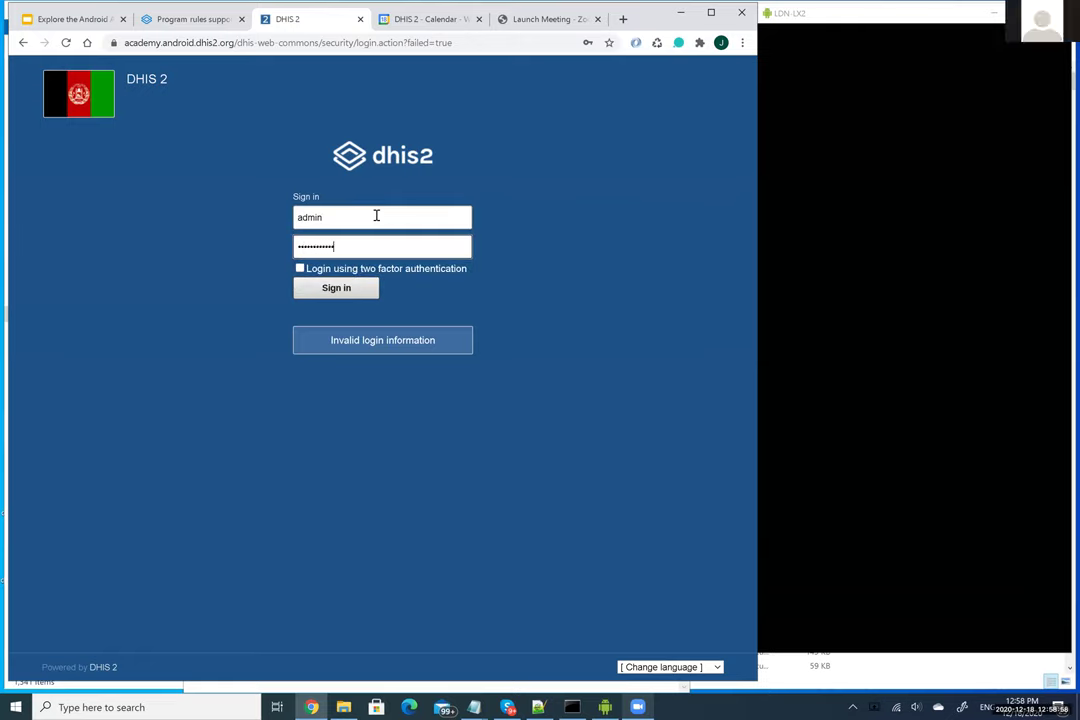
{"action": "key", "text": "Return"}
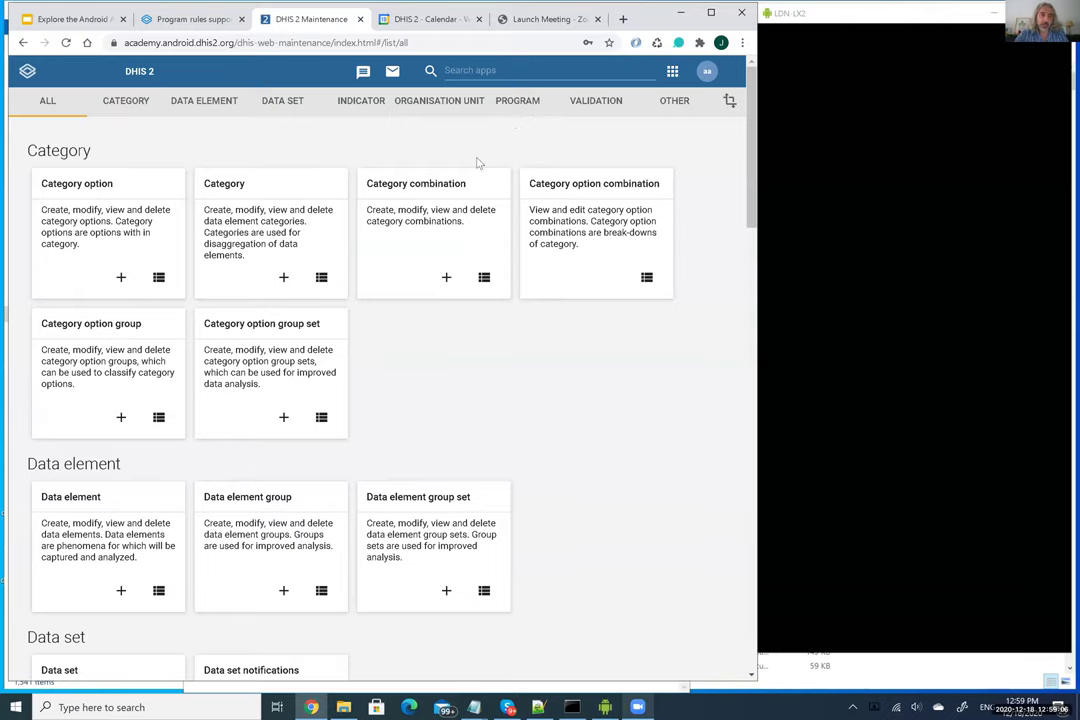
List program indicators filtered to ST000 - COVID-19 Case-based Surveillance and page to entries 101–108
{"action": "left_click", "coordinate": [355, 100]}
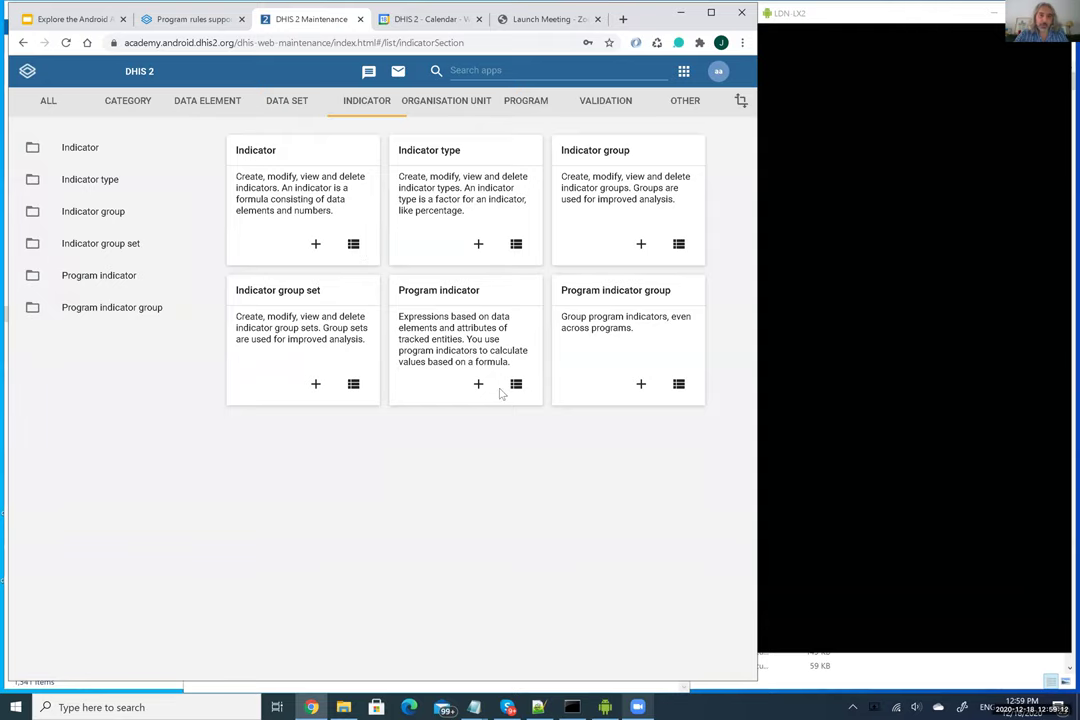
{"action": "left_click", "coordinate": [444, 306]}
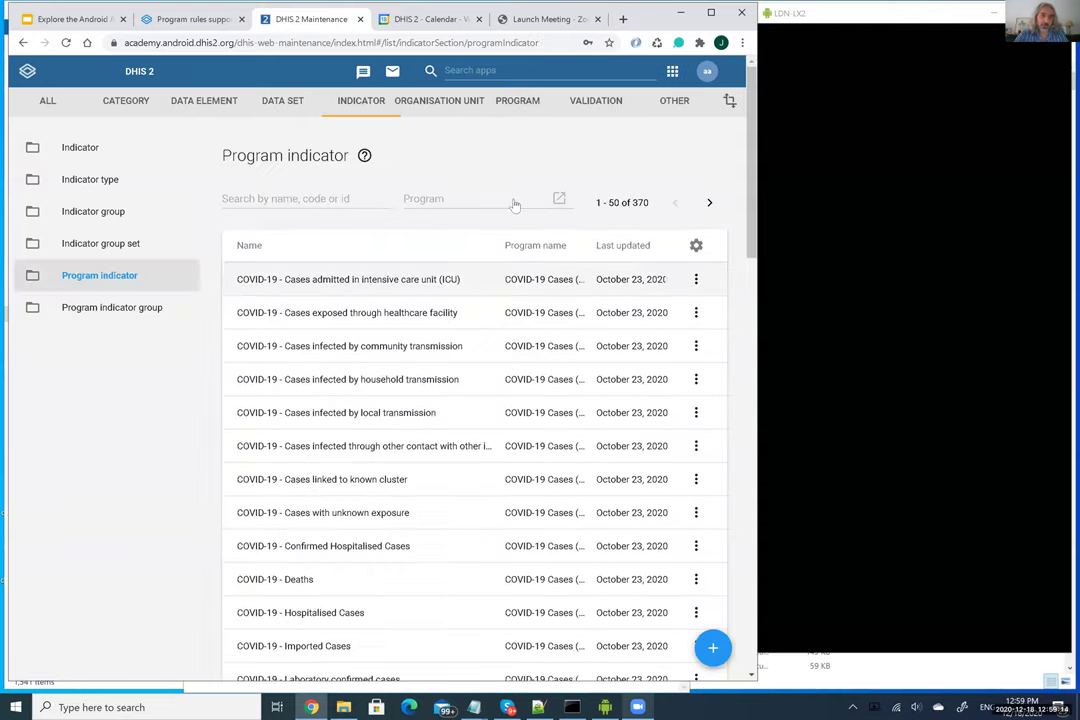
{"action": "left_click", "coordinate": [410, 194]}
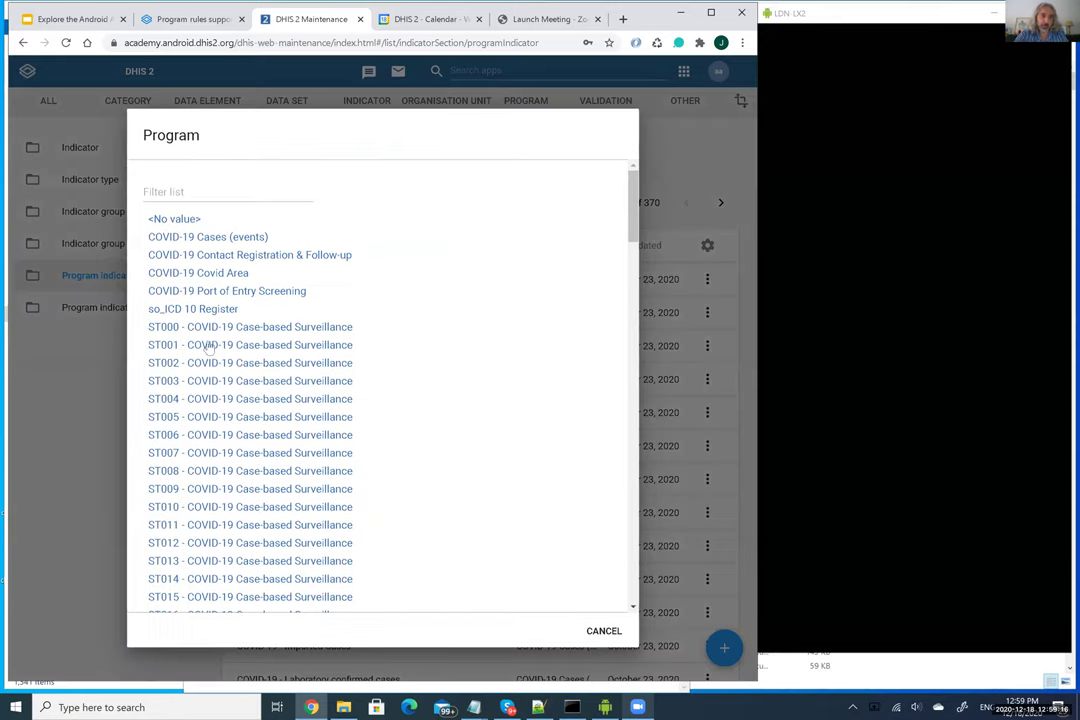
{"action": "left_click", "coordinate": [217, 332]}
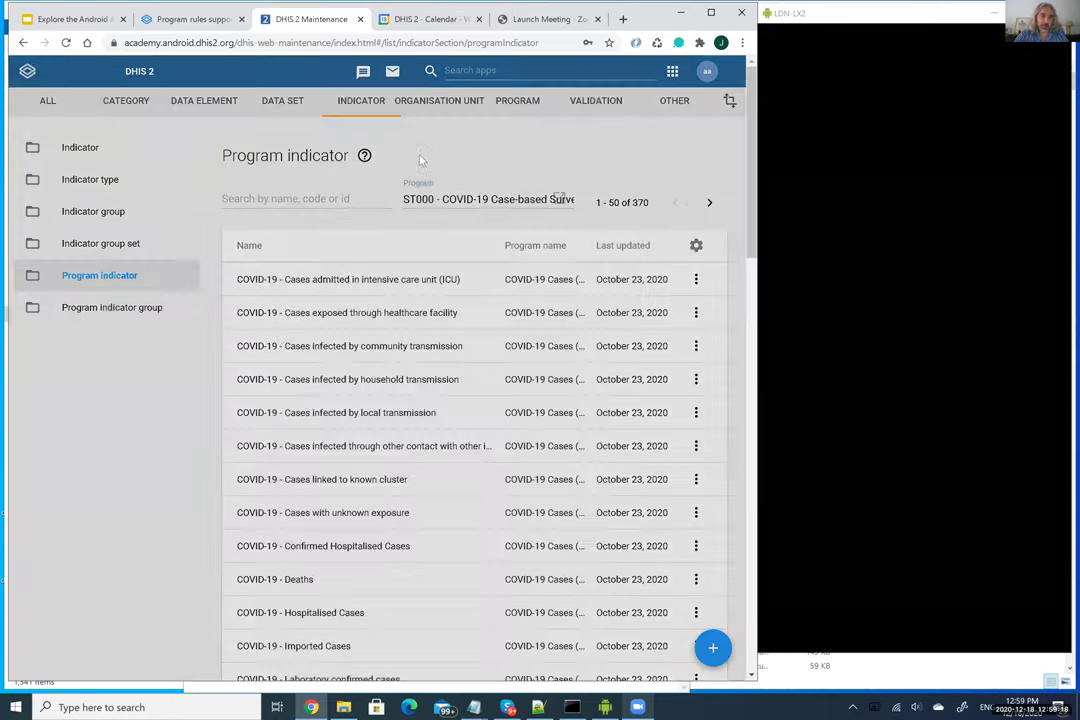
{"action": "left_click", "coordinate": [711, 204]}
{"action": "left_click", "coordinate": [712, 204]}
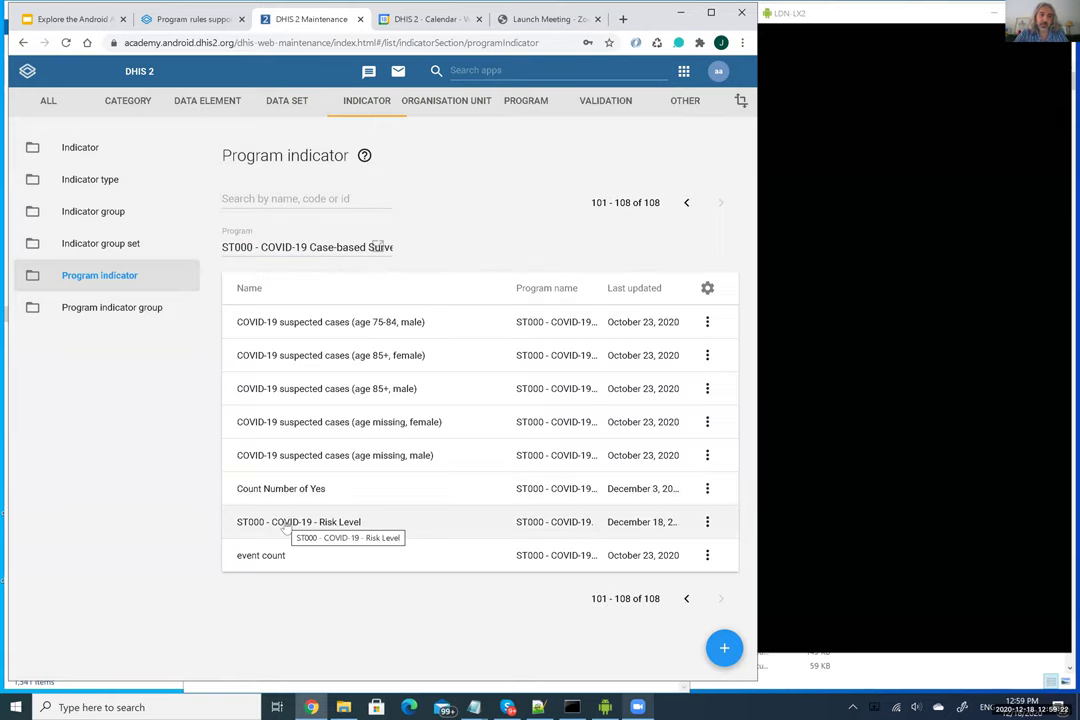
{"action": "left_click", "coordinate": [285, 524]}
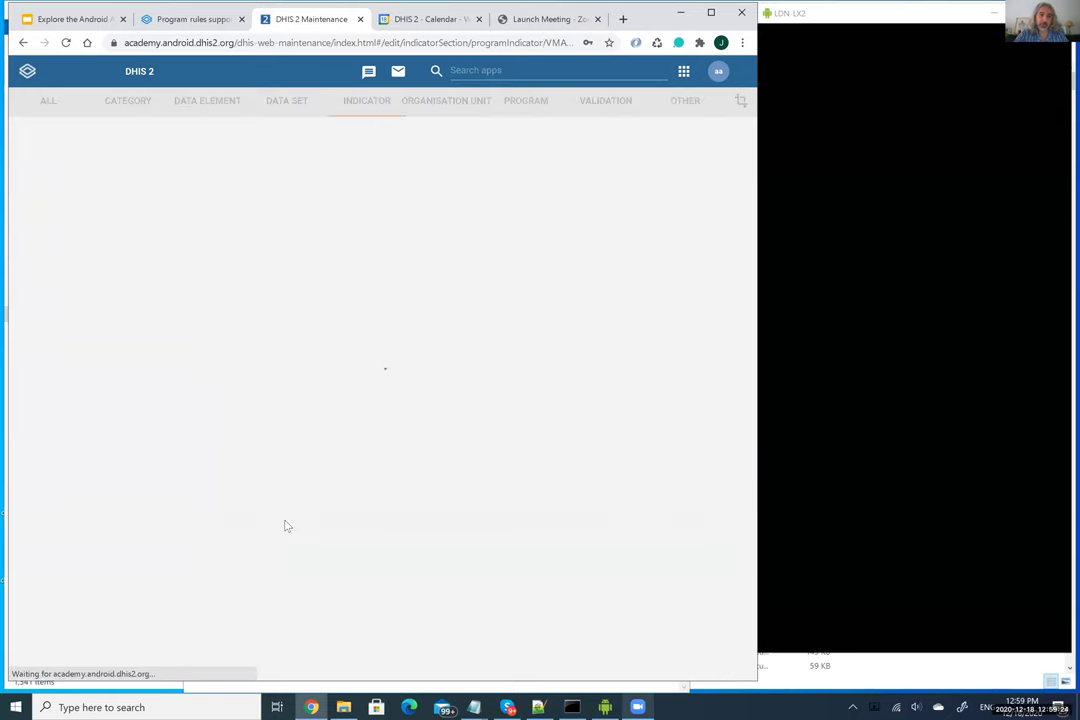
{"action": "scroll", "coordinate": [300, 400], "scroll_direction": "down", "scroll_amount": 3}
{"action": "scroll", "coordinate": [310, 285], "scroll_direction": "down", "scroll_amount": 2}
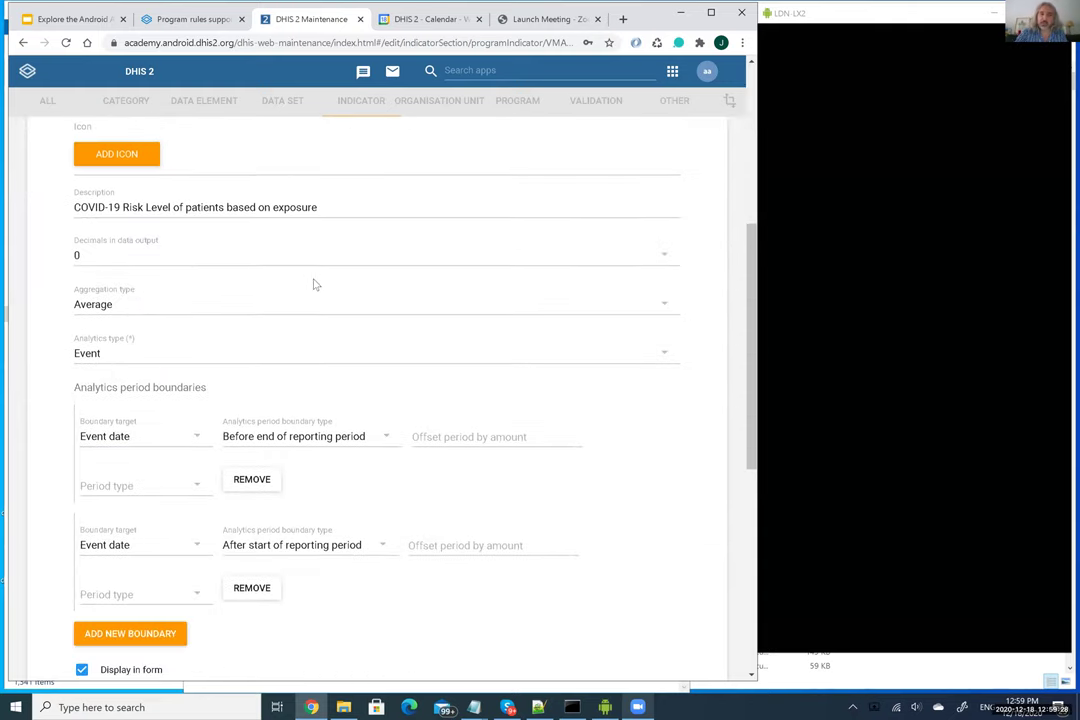
{"action": "scroll", "coordinate": [312, 284], "scroll_direction": "up", "scroll_amount": 3}
{"action": "scroll", "coordinate": [340, 275], "scroll_direction": "up", "scroll_amount": 3}
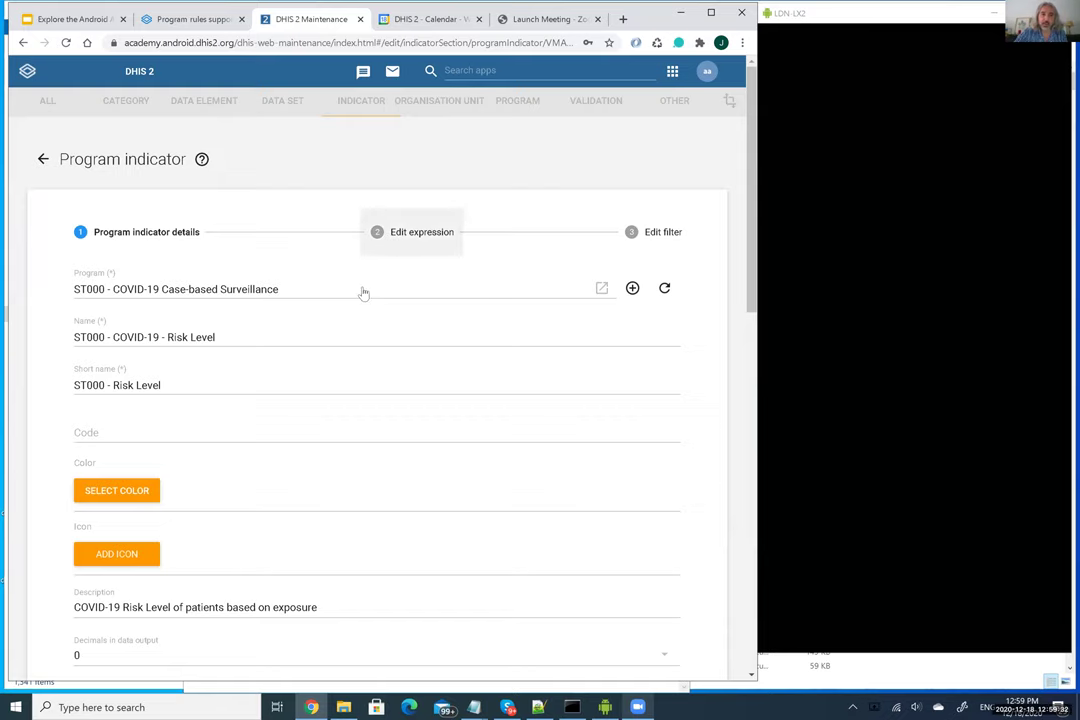
{"action": "scroll", "coordinate": [354, 299], "scroll_direction": "down", "scroll_amount": 7}
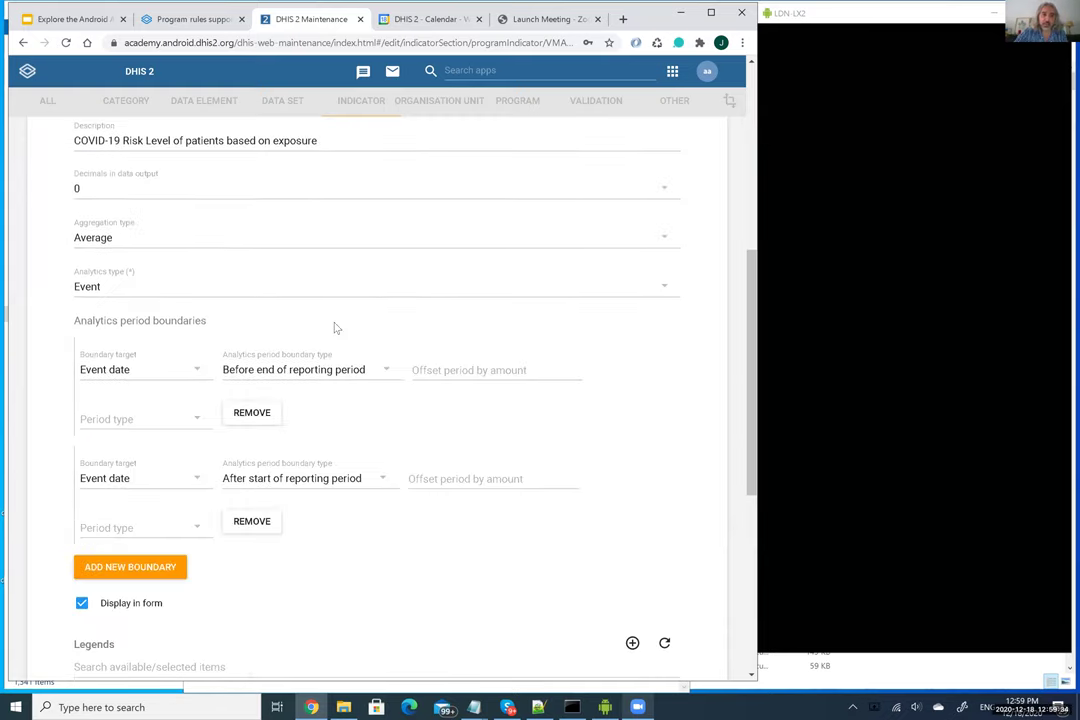
{"action": "scroll", "coordinate": [335, 328], "scroll_direction": "down", "scroll_amount": 3}
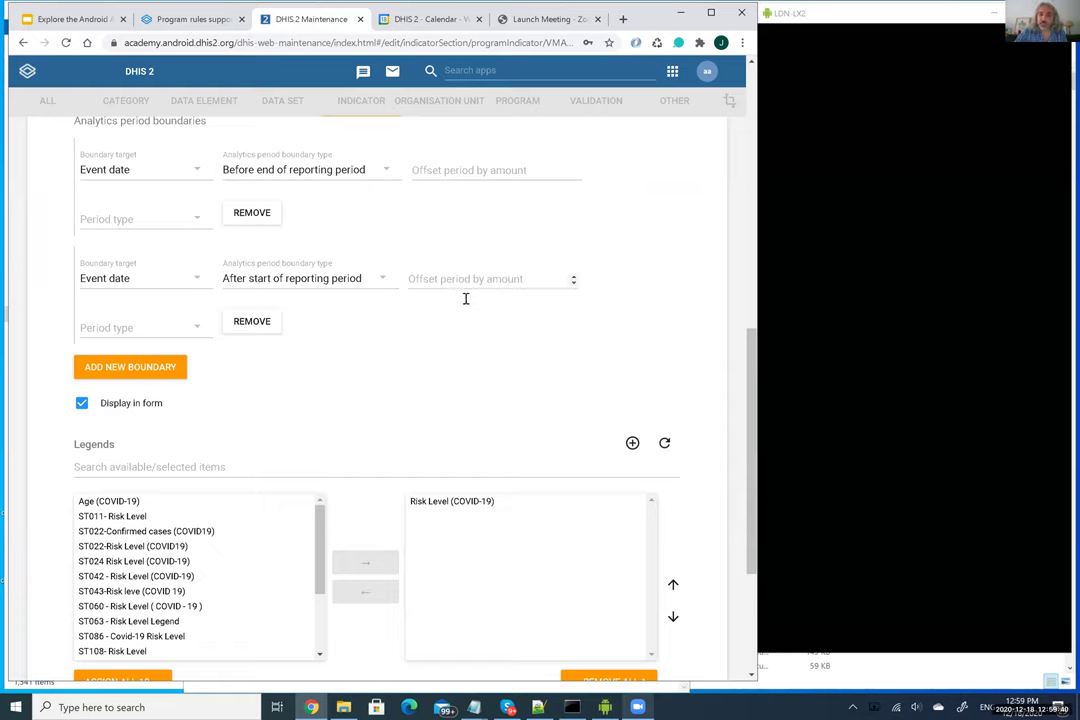
{"action": "scroll", "coordinate": [465, 298], "scroll_direction": "down", "scroll_amount": 2}
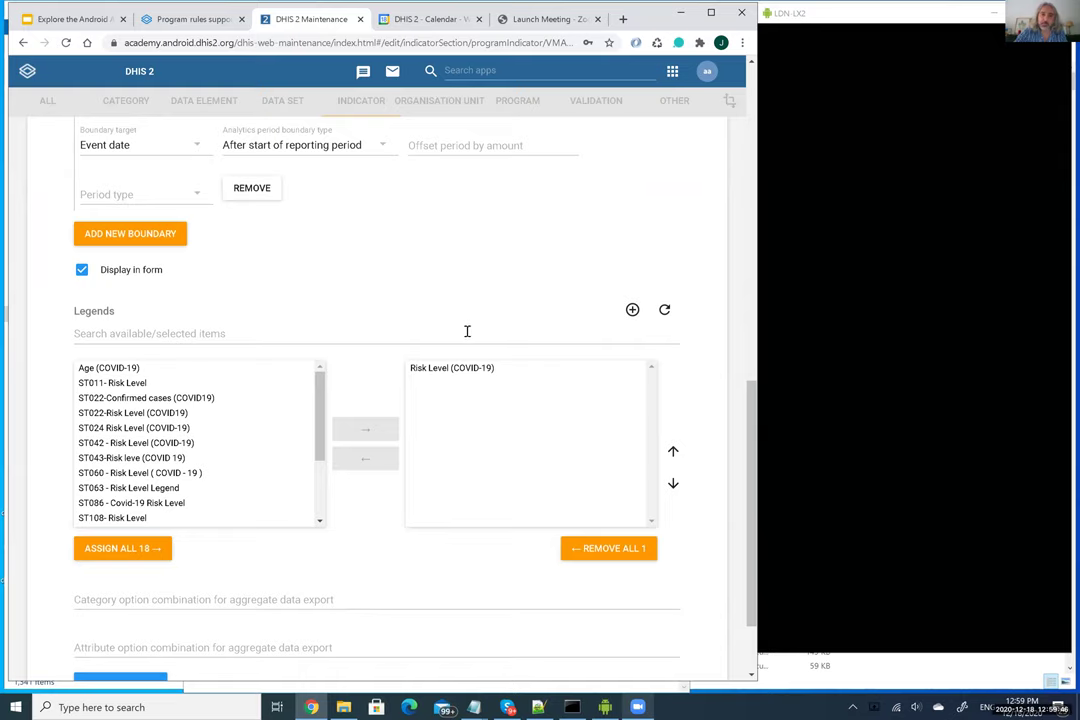
{"action": "scroll", "coordinate": [466, 331], "scroll_direction": "up", "scroll_amount": 12}
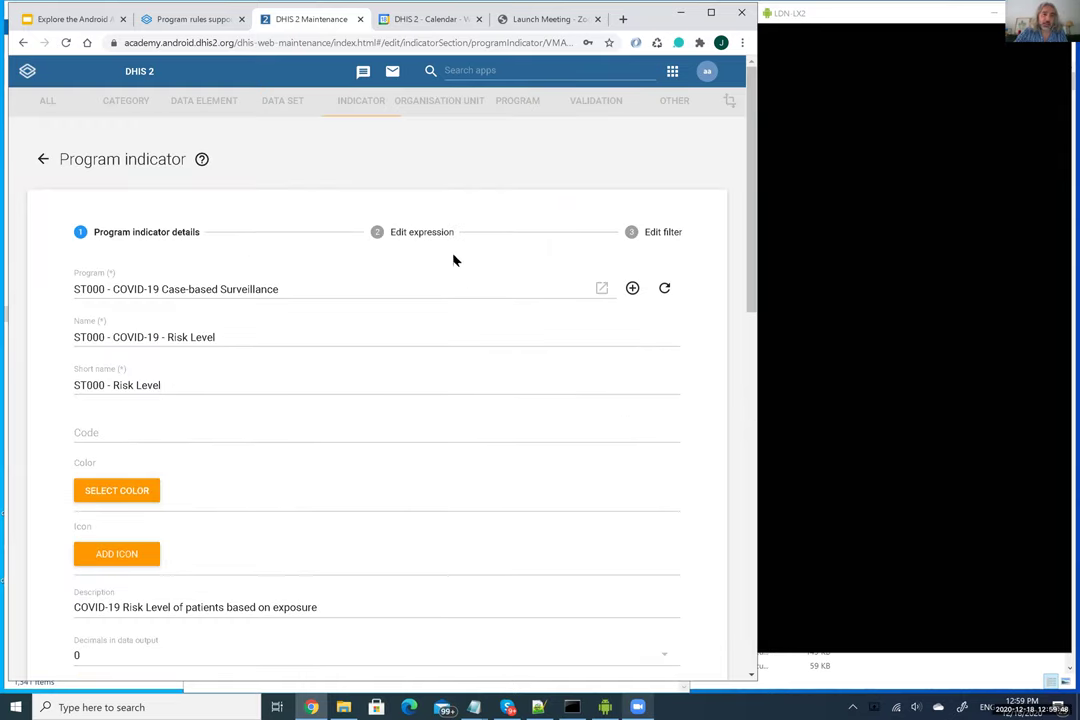
Confirm the Risk Level filter is empty, then view its nested d2:condition expression returning 1, 2 or 3
{"action": "left_click", "coordinate": [664, 233]}
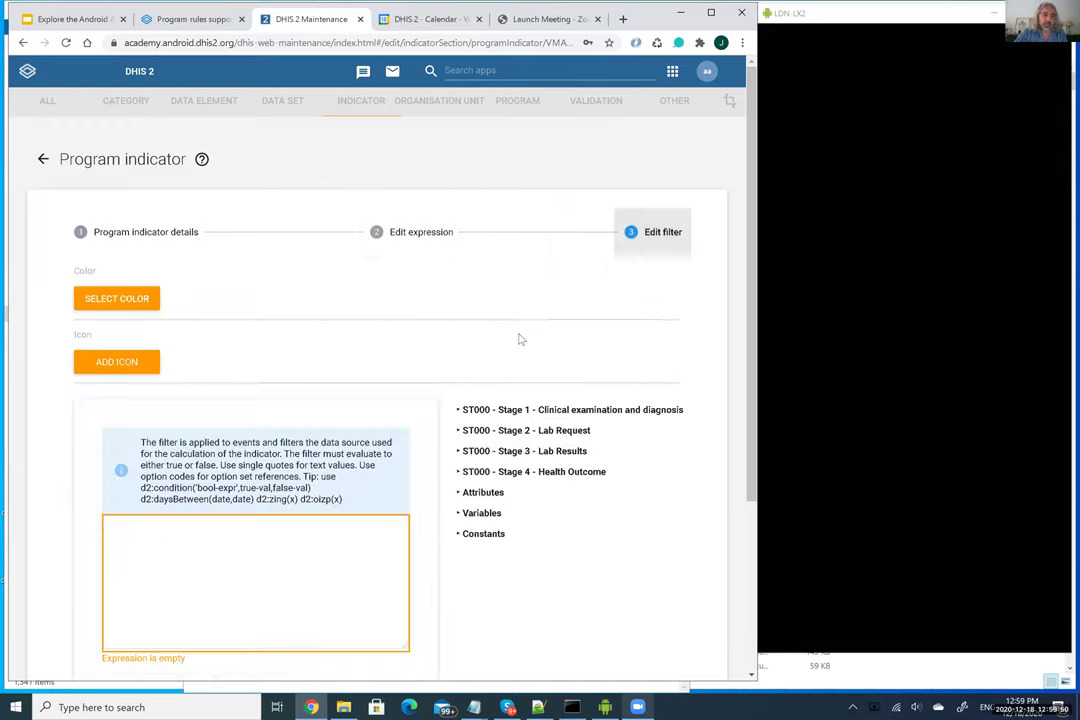
{"action": "scroll", "coordinate": [515, 345], "scroll_direction": "down", "scroll_amount": 1}
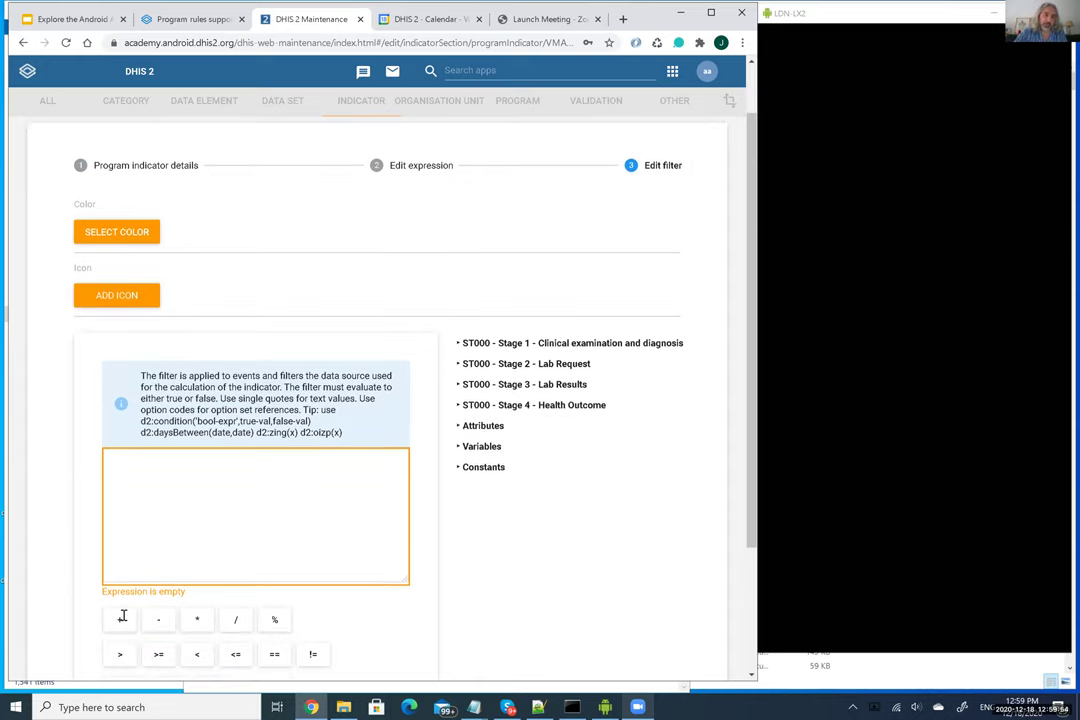
{"action": "left_click", "coordinate": [421, 167]}
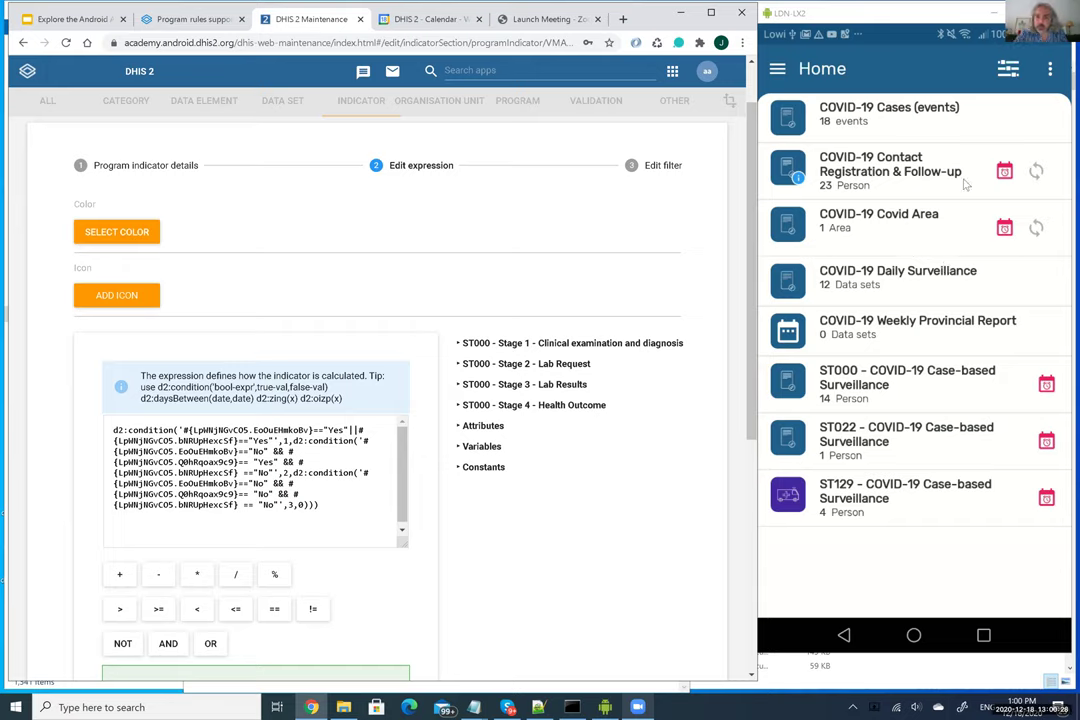
Open a case in ST000 - COVID-19 Case-based Surveillance and show its indicators, with Risk Level 1
{"action": "left_click", "coordinate": [901, 279]}
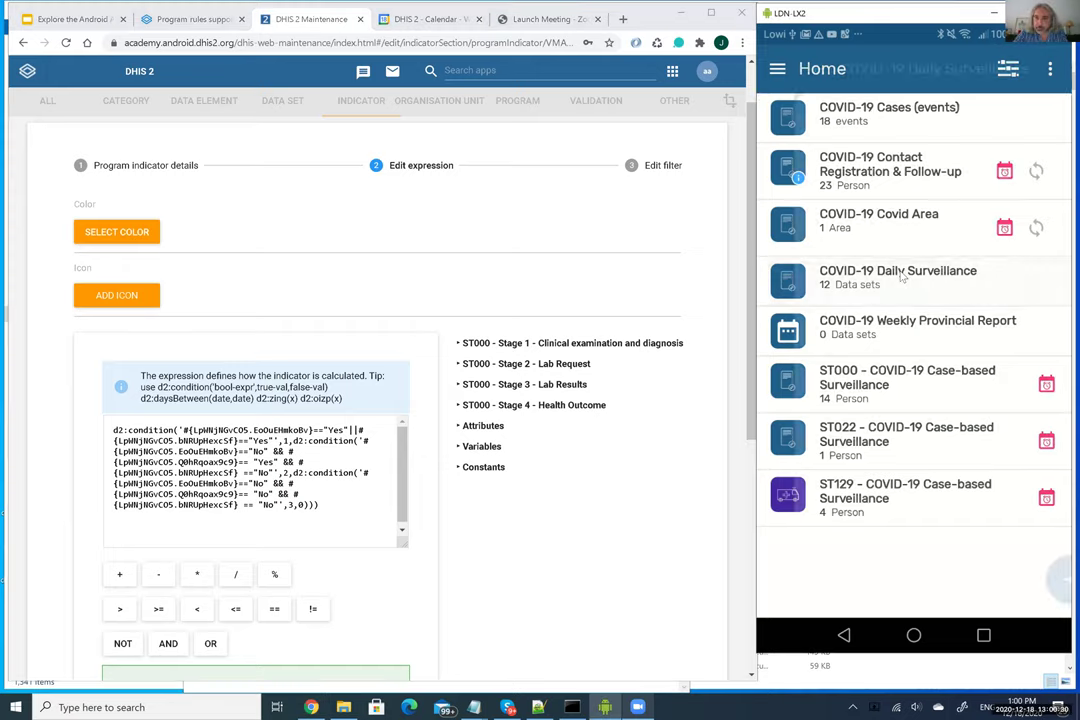
{"action": "left_click", "coordinate": [781, 69]}
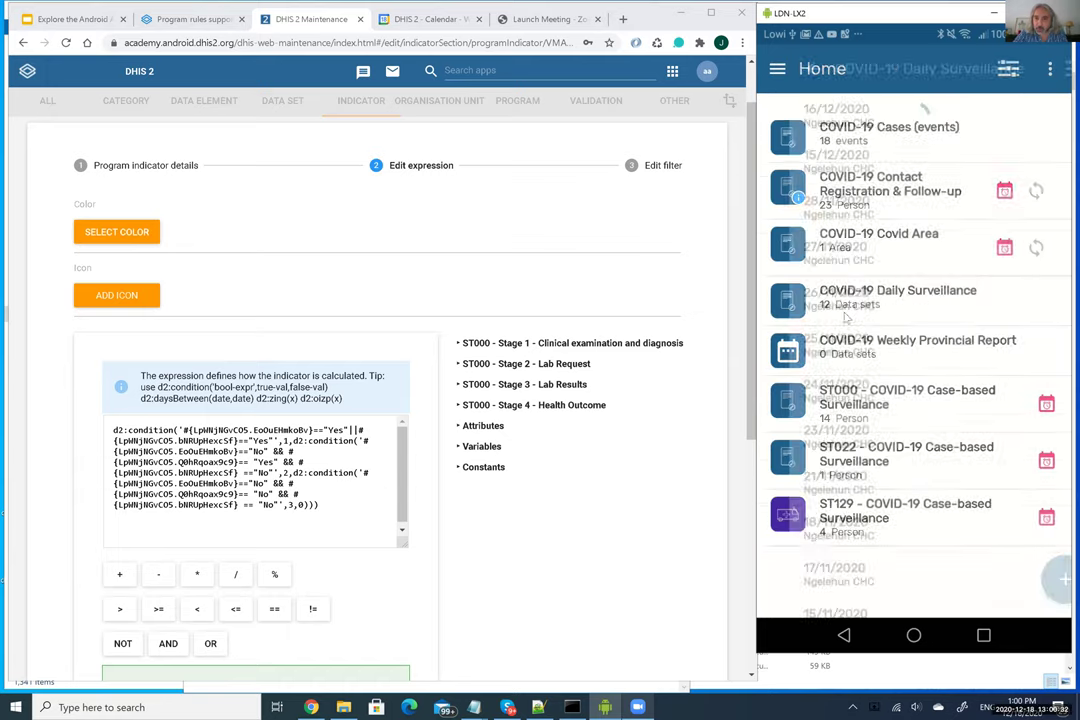
{"action": "left_click", "coordinate": [881, 366]}
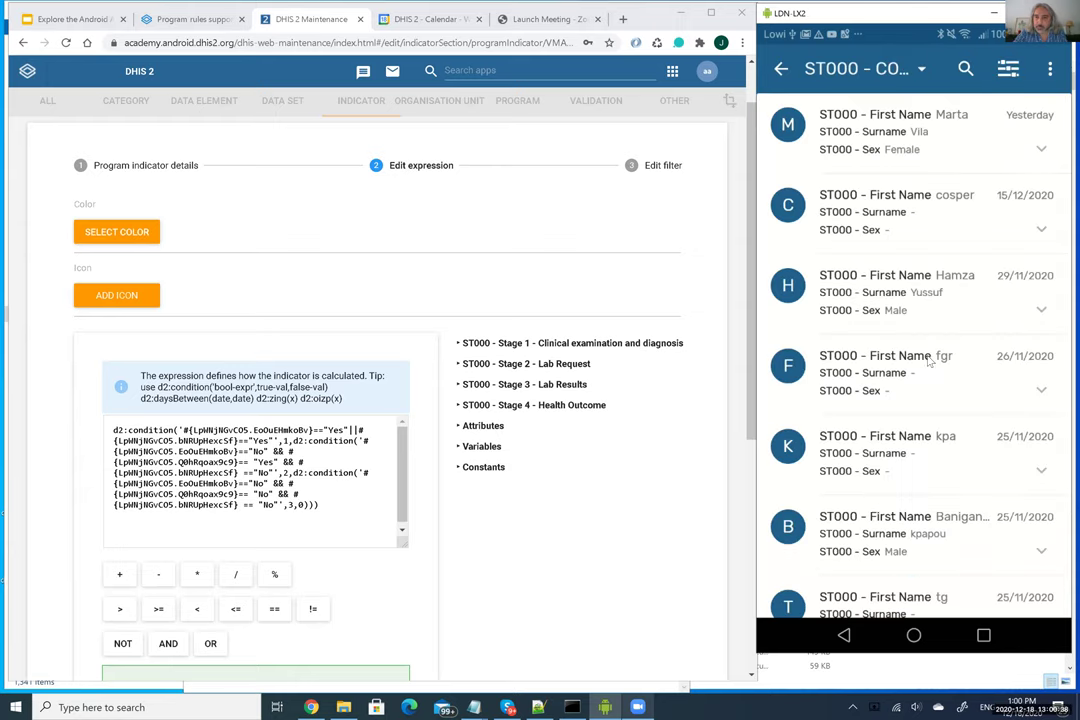
{"action": "scroll", "coordinate": [935, 366], "scroll_direction": "down", "scroll_amount": 5}
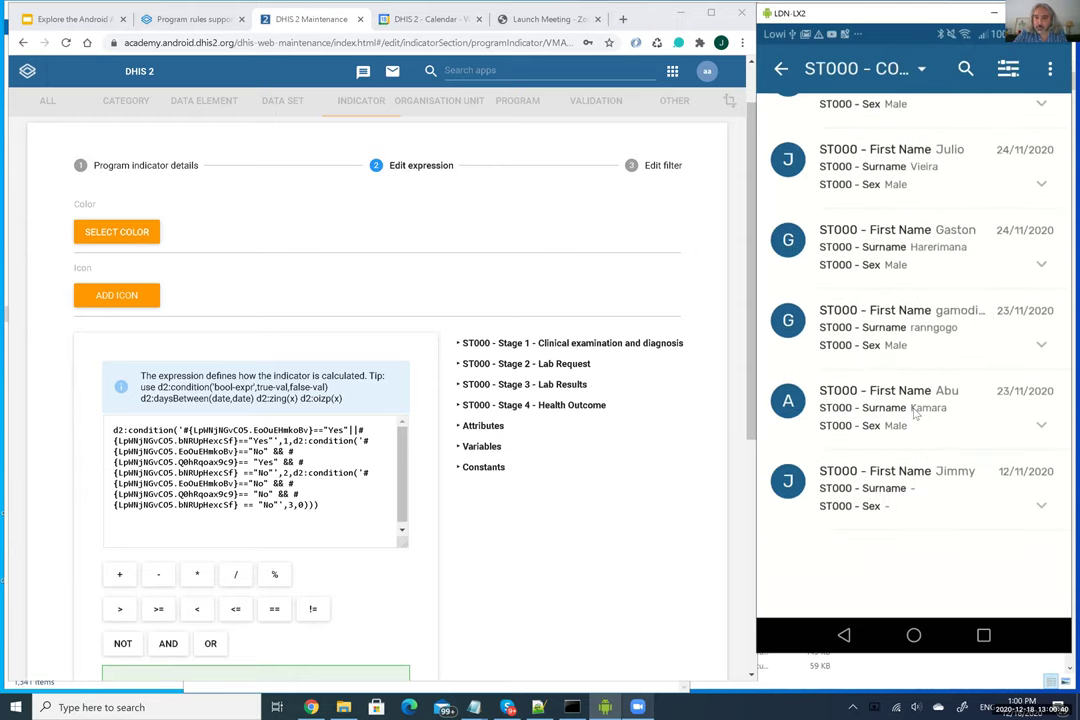
{"action": "left_click", "coordinate": [915, 413]}
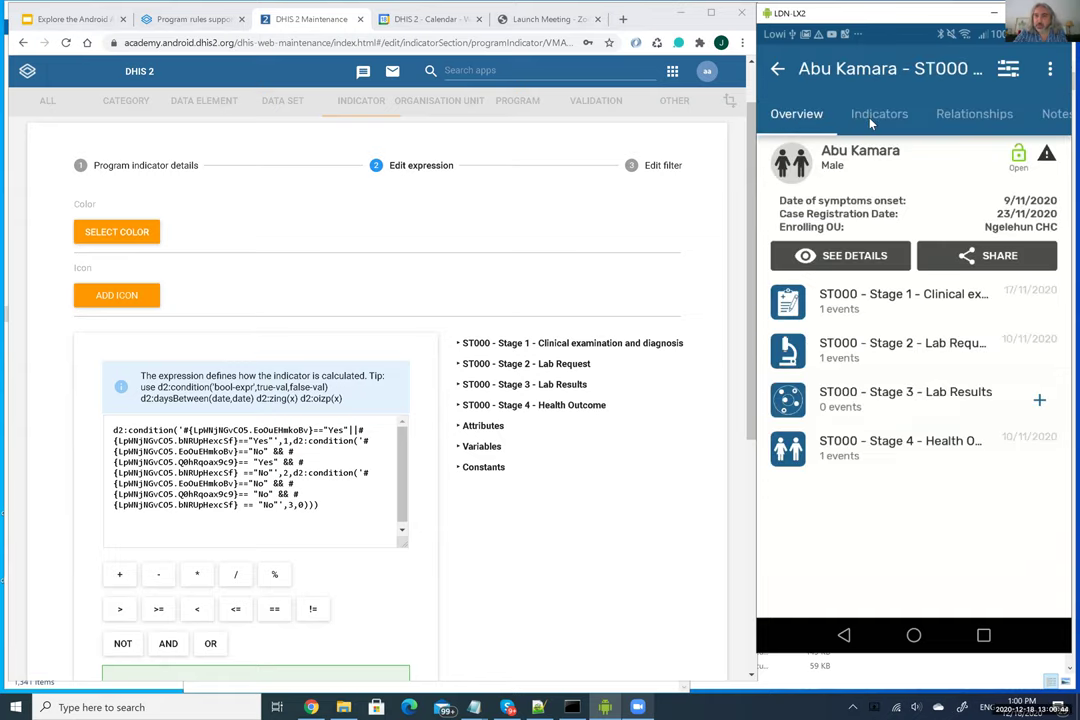
{"action": "left_click", "coordinate": [870, 118]}
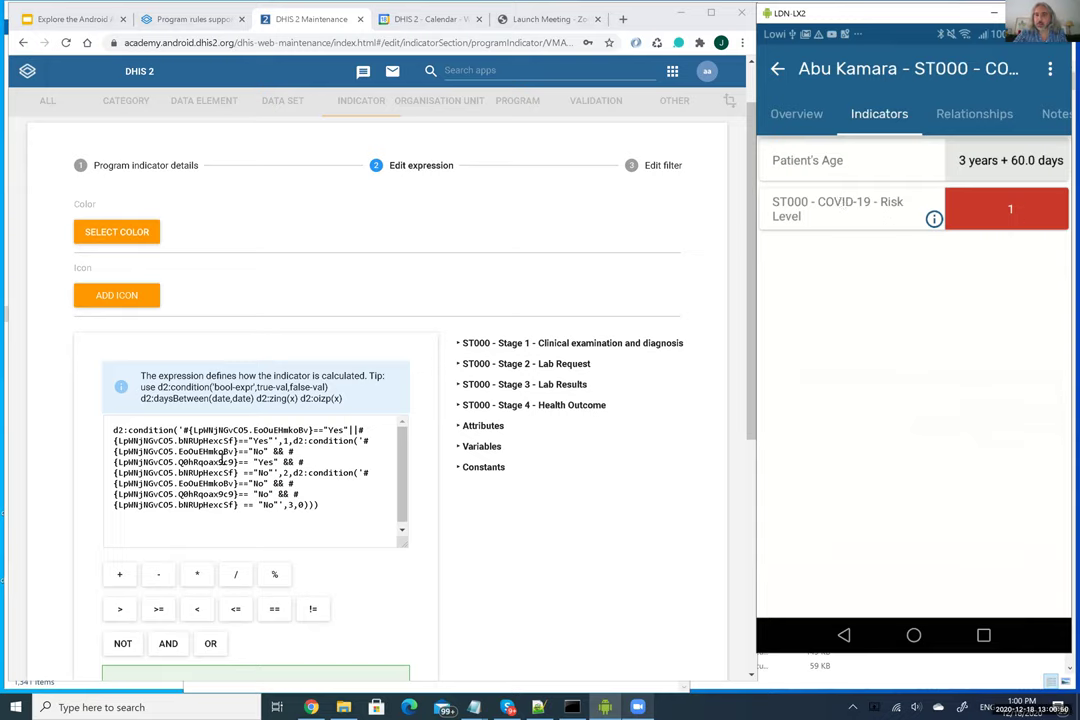
{"action": "left_click_drag", "start_coordinate": [319, 505], "coordinate": [143, 431]}
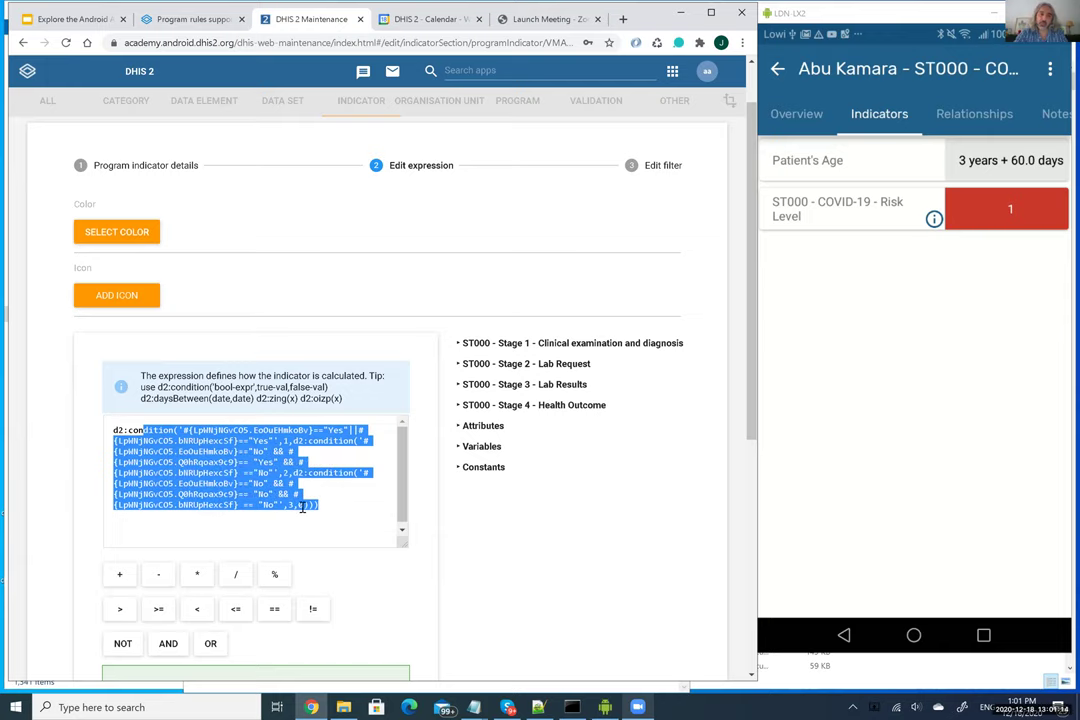
Go to slide 57, 'Relationships in the app', in the Explore the Android App deck
{"action": "left_click", "coordinate": [72, 15]}
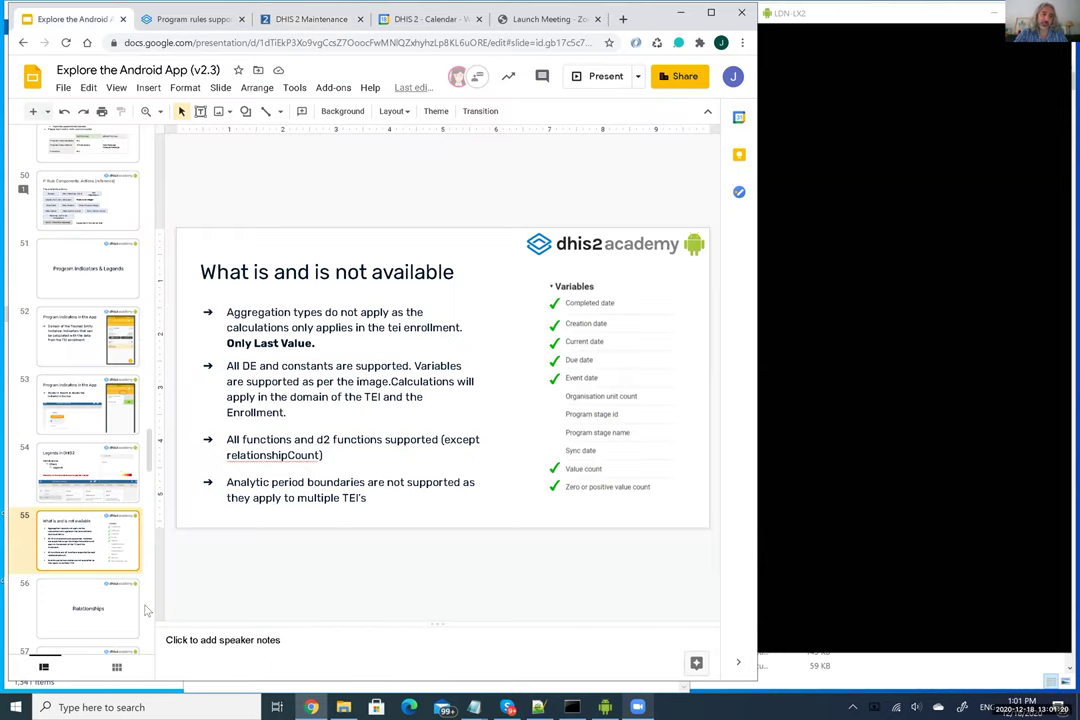
{"action": "left_click", "coordinate": [121, 607]}
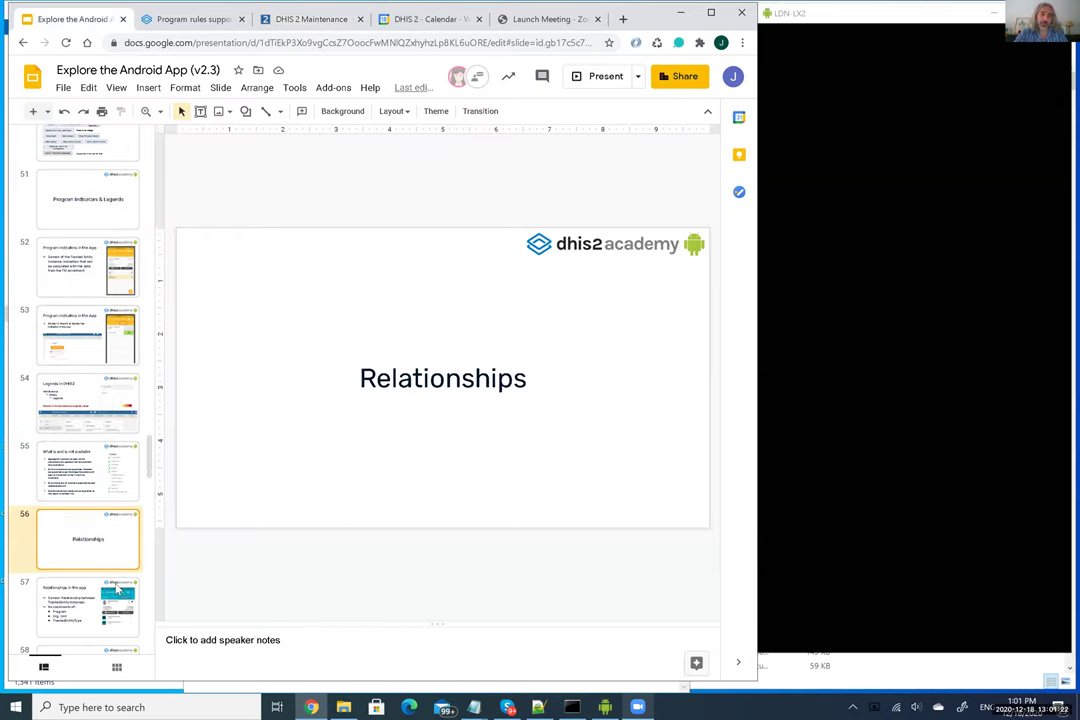
{"action": "key", "text": "Down"}
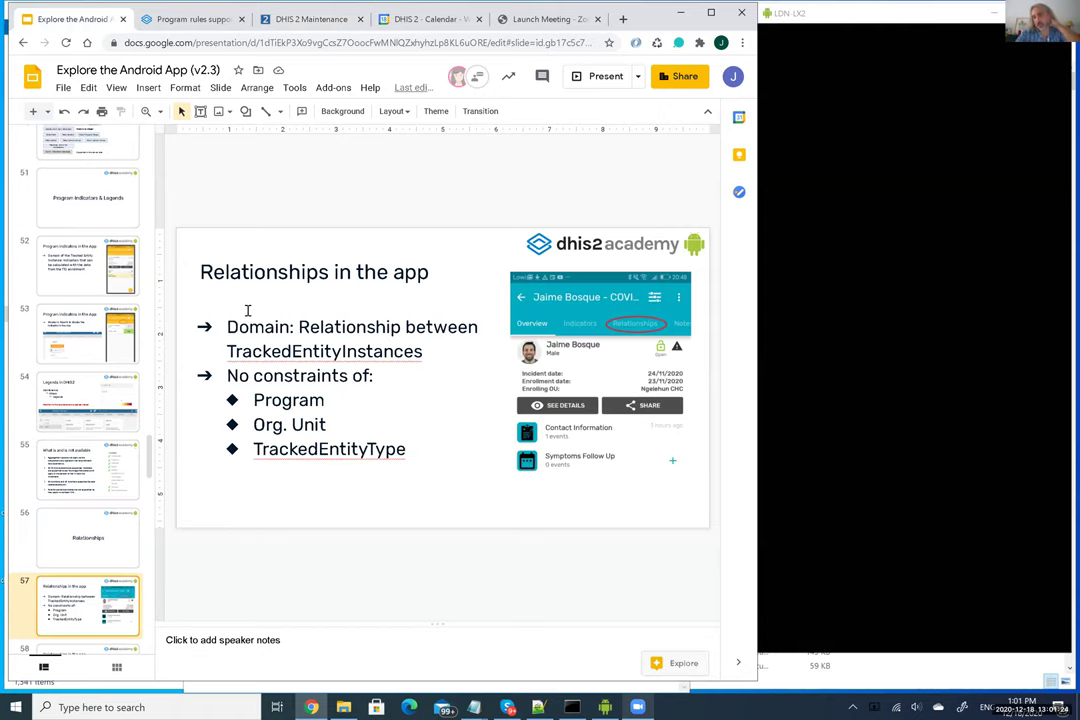